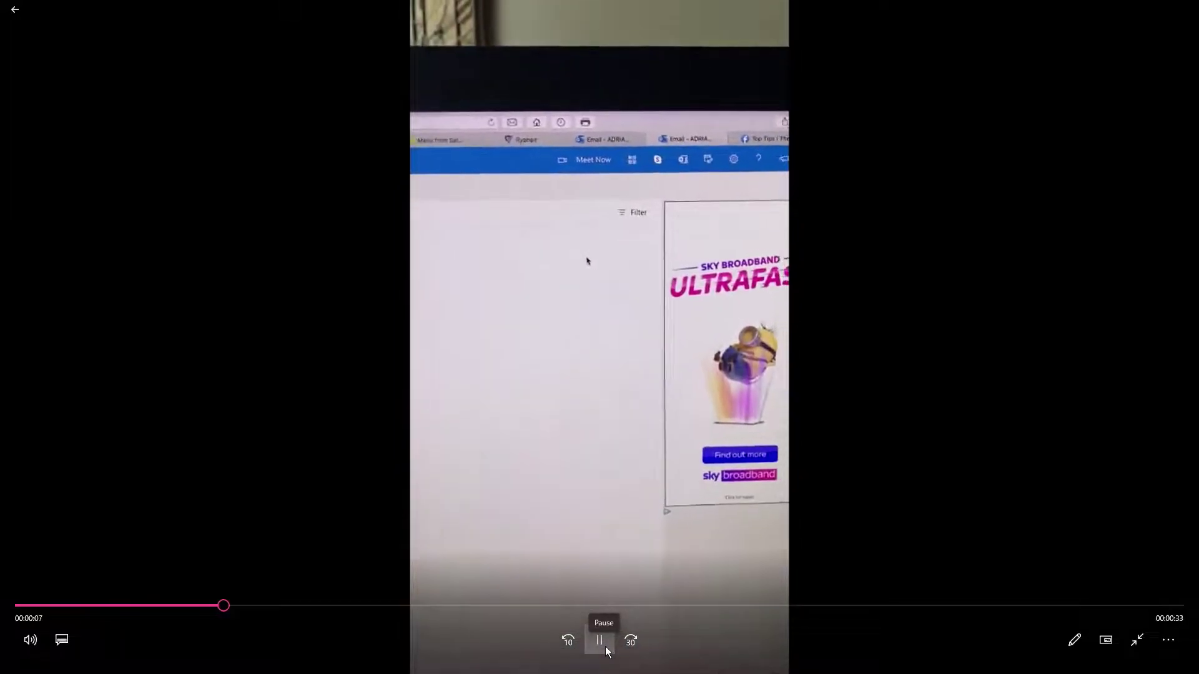
# Step: Pause the Outlook tutorial, then resume it to reach the Edit connected account dialog
pyautogui.click(600, 641)
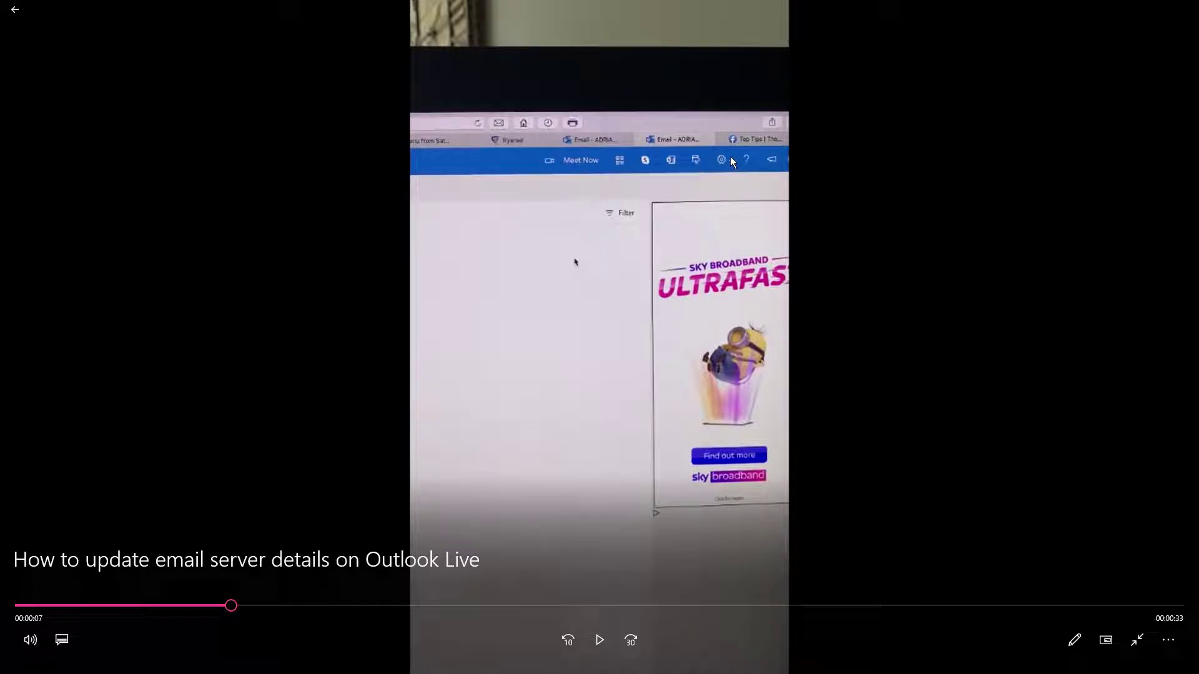
pyautogui.click(600, 641)
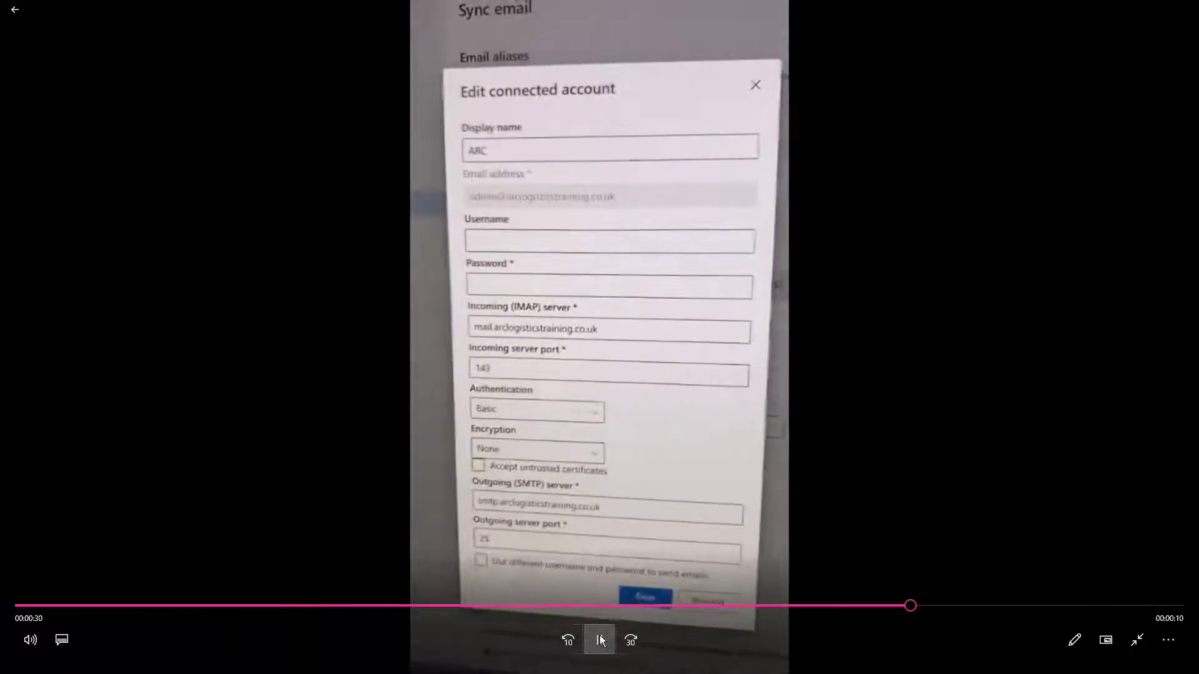
pyautogui.click(600, 641)
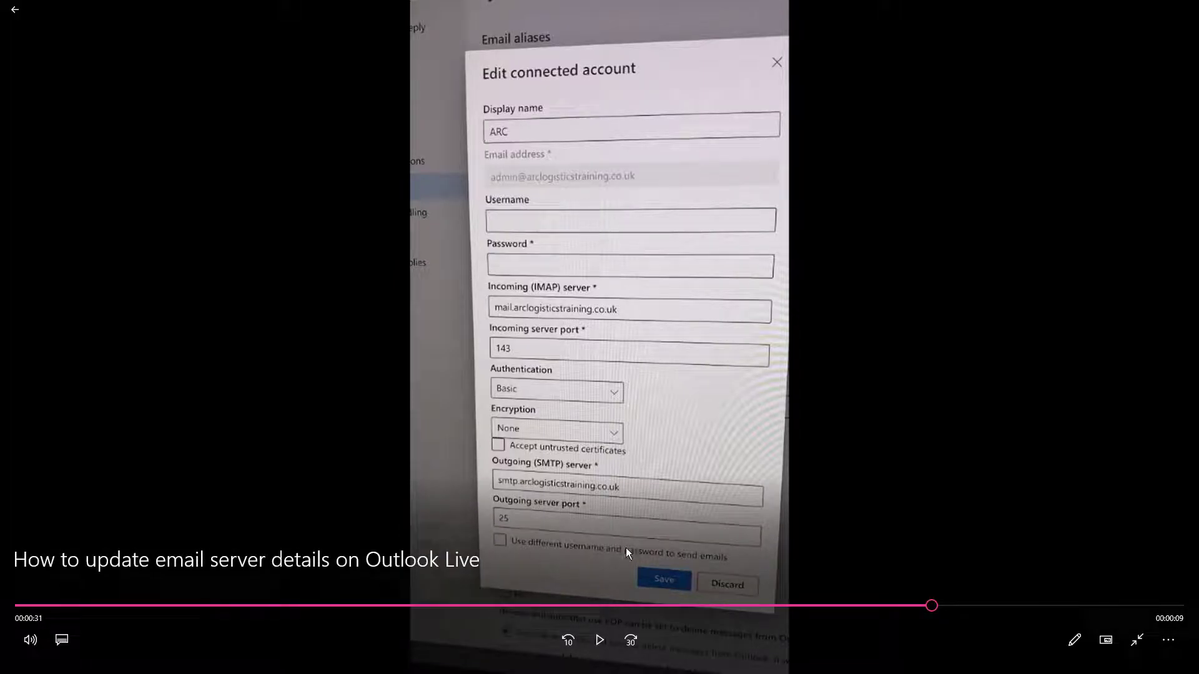
# Step: Resume the tutorial until the Outgoing (SMTP) server and port fields are visible
pyautogui.click(599, 641)
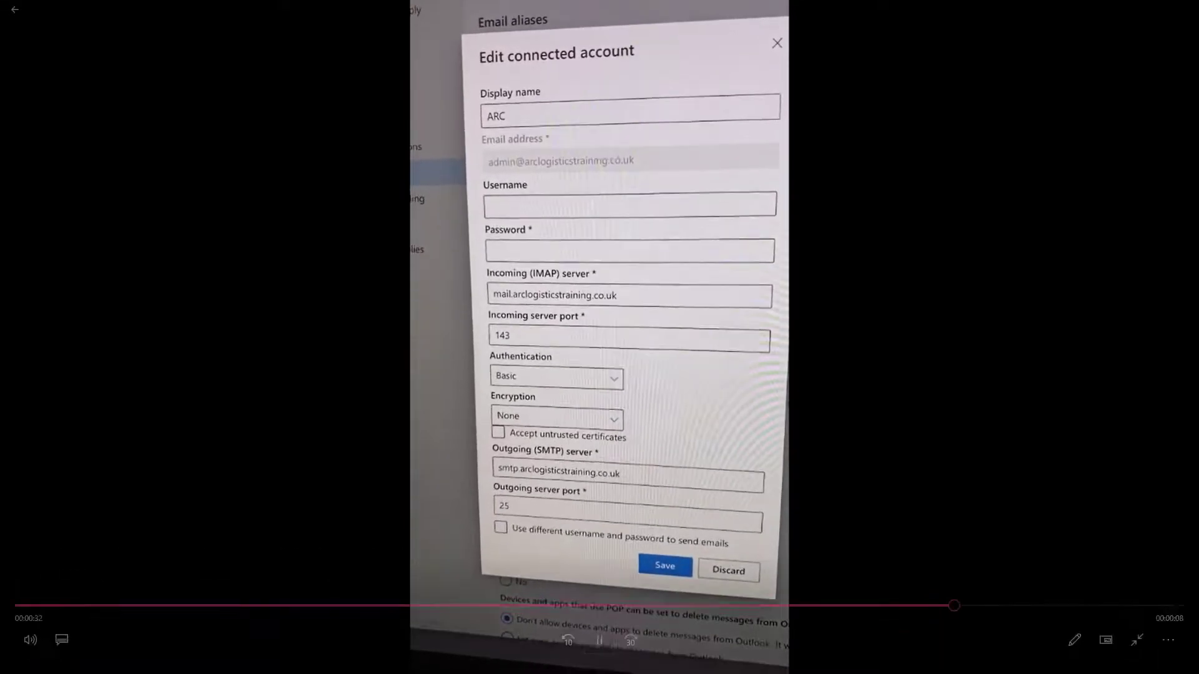